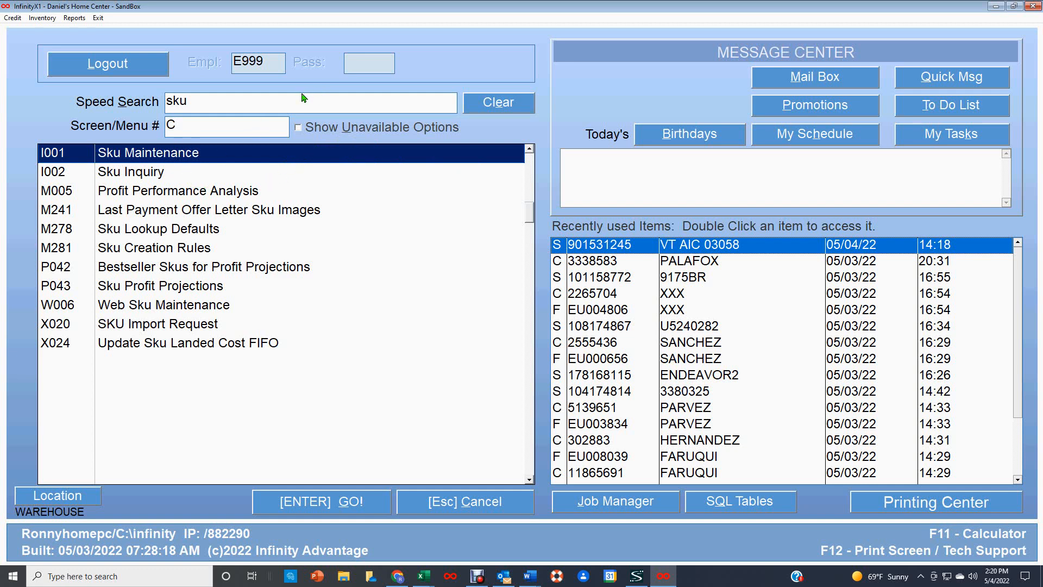
Search the screen list for "vendor", open Vendor Maintenance, and open the record of vendor 1019 (AICO).
drag(193, 100, 103, 100)
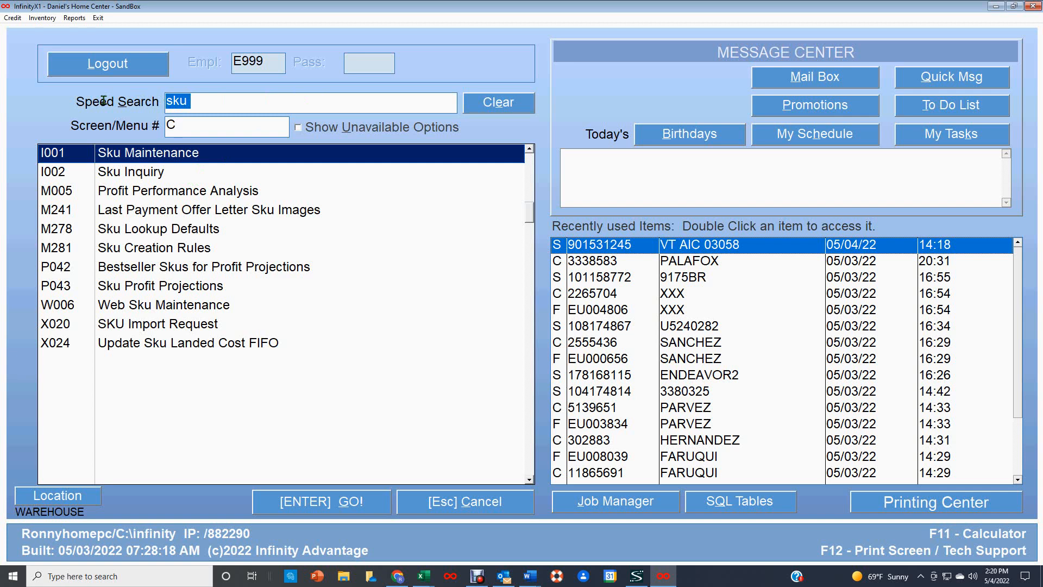
key(BackSpace)
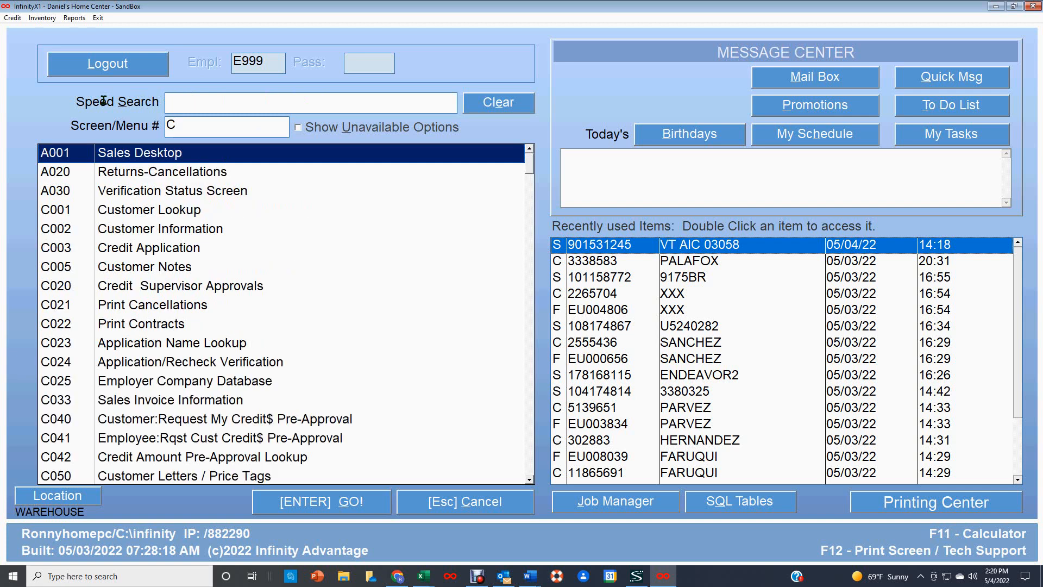
text(vendor)
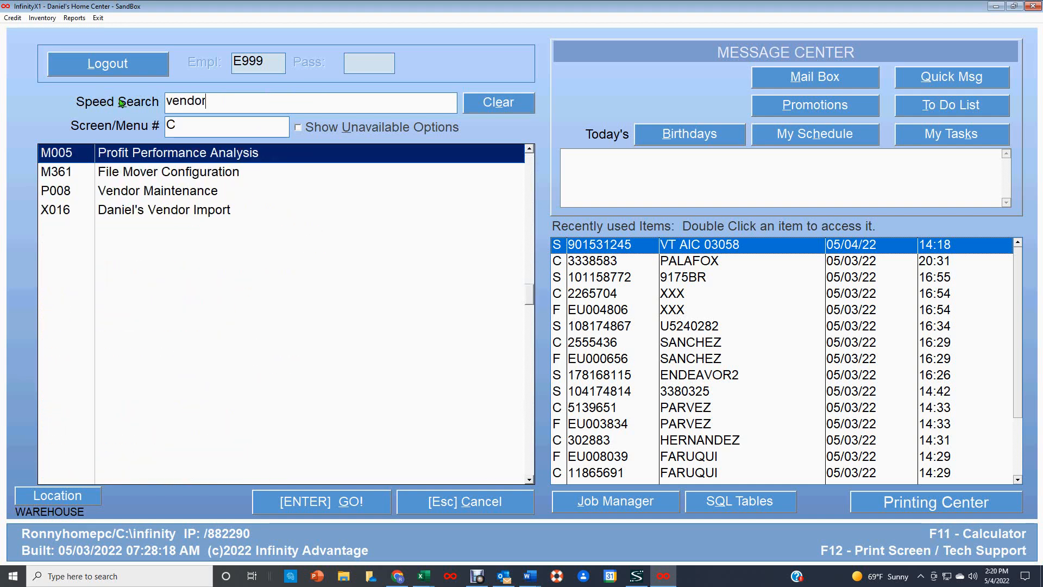
click(190, 197)
double_click(190, 197)
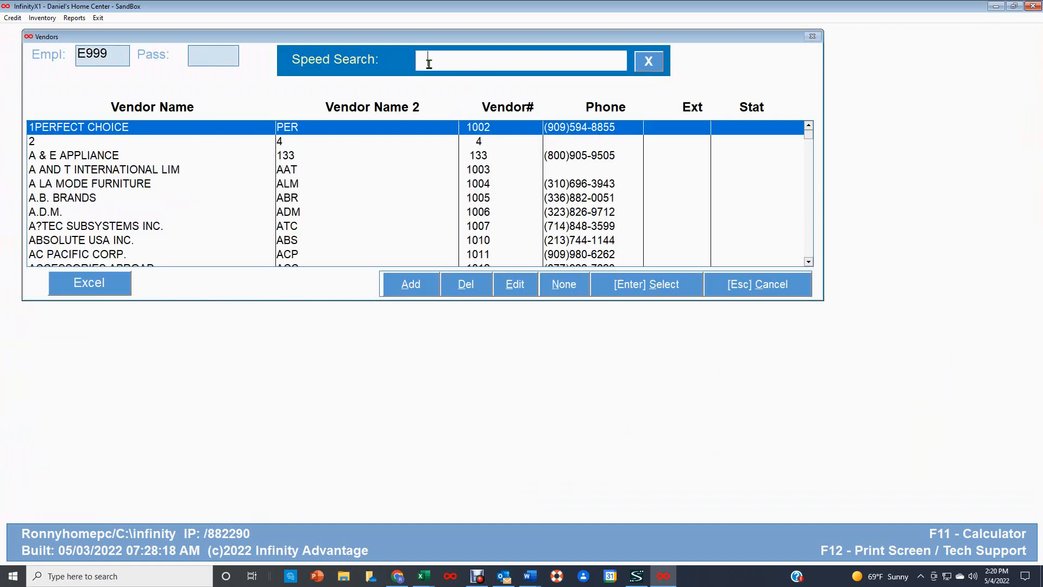
text(1019)
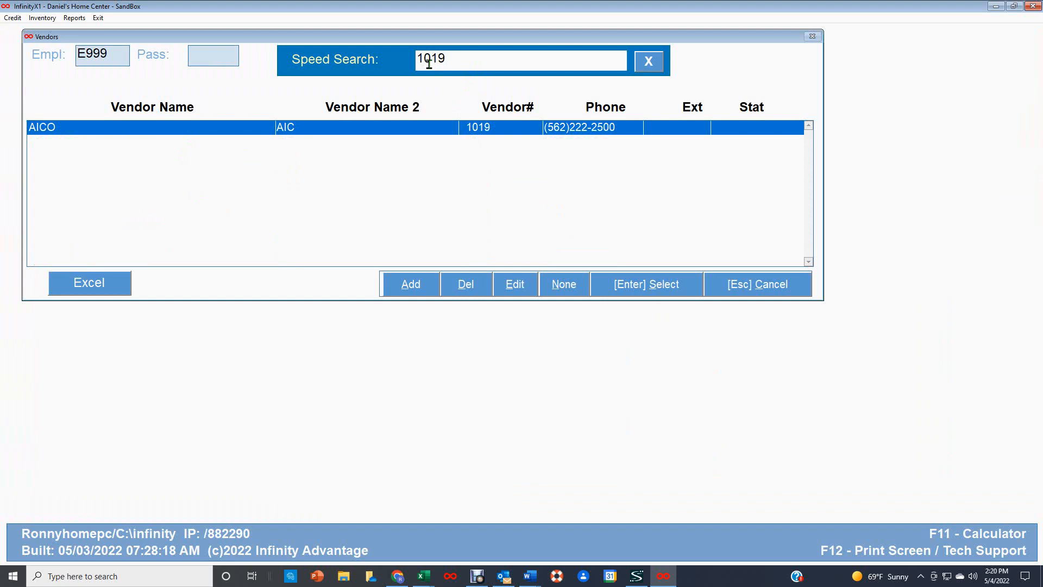
key(Return)
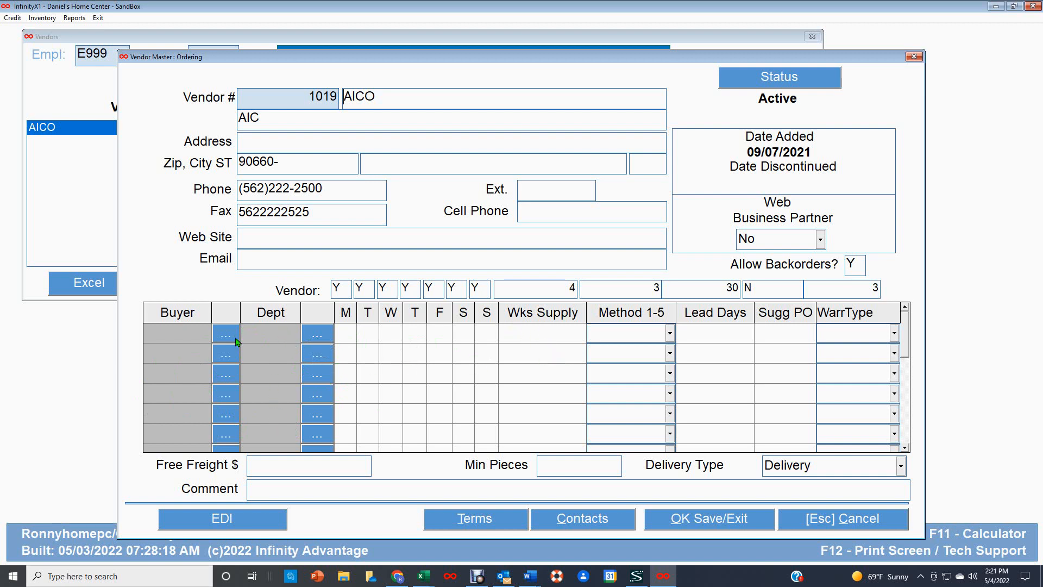
Try Trend Sales Of Last 8 Weeks With LeadTime as the first ordering row's method and reset it to None.
click(670, 334)
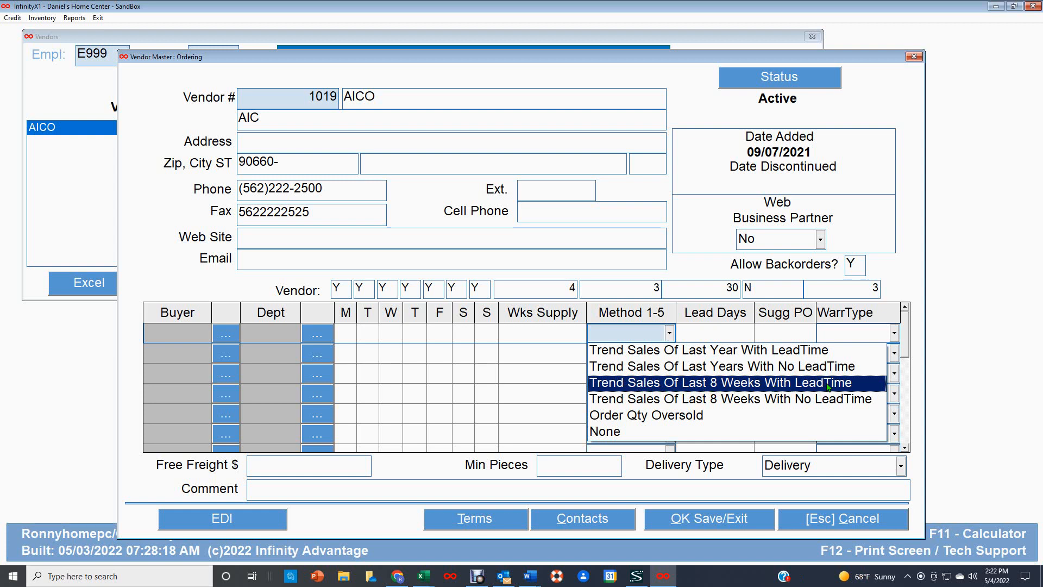
click(725, 383)
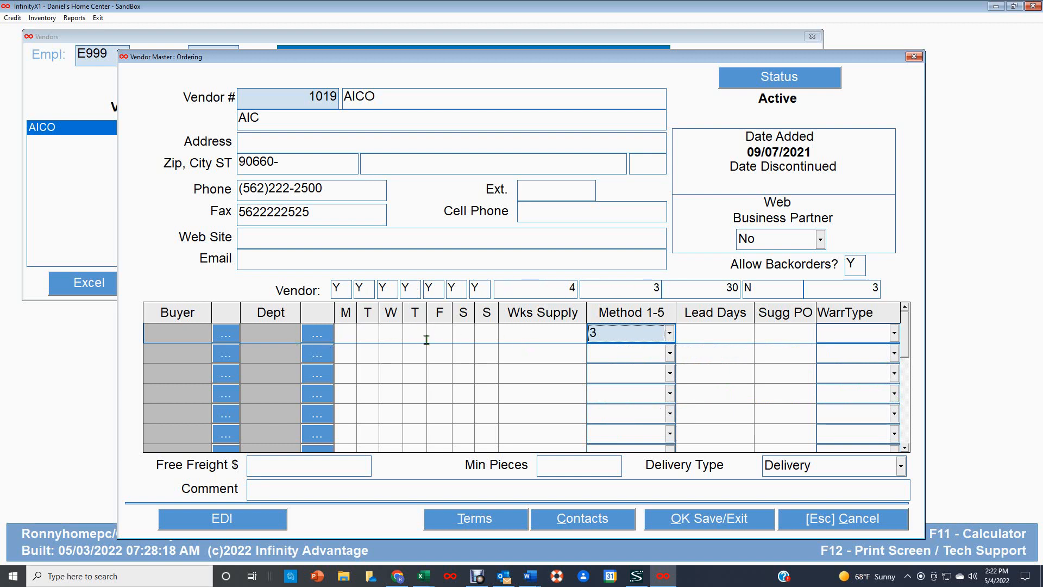
click(671, 337)
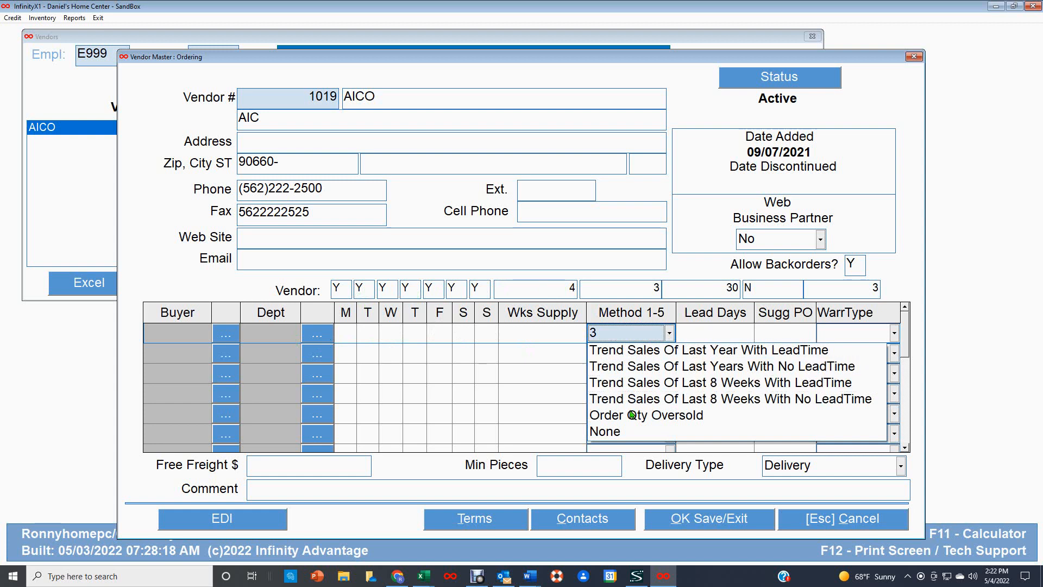
click(630, 432)
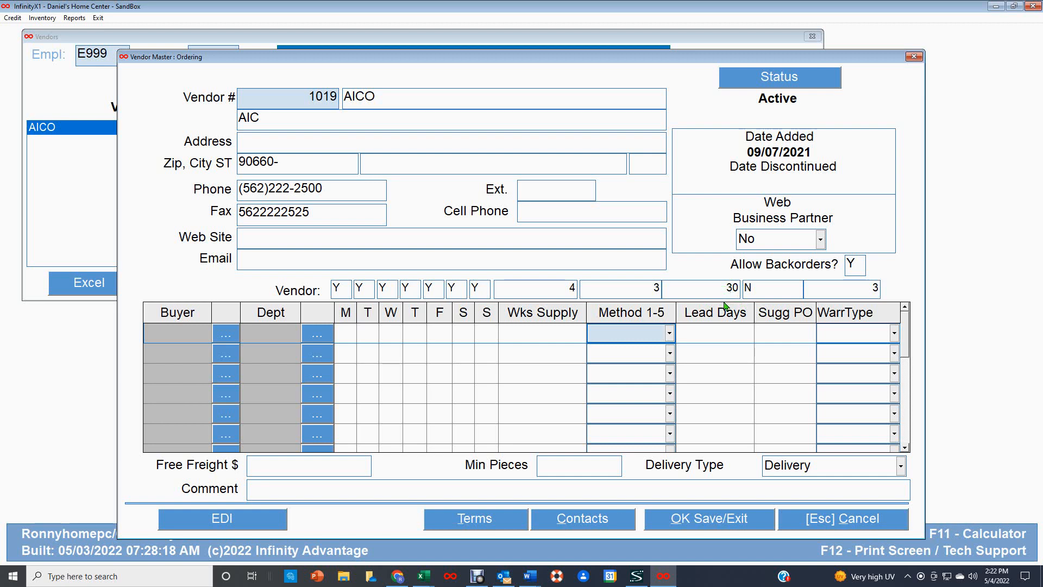
Set the vendor-level Sugg PO to Y, save the vendor record, and leave the vendor list.
click(768, 288)
double_click(769, 287)
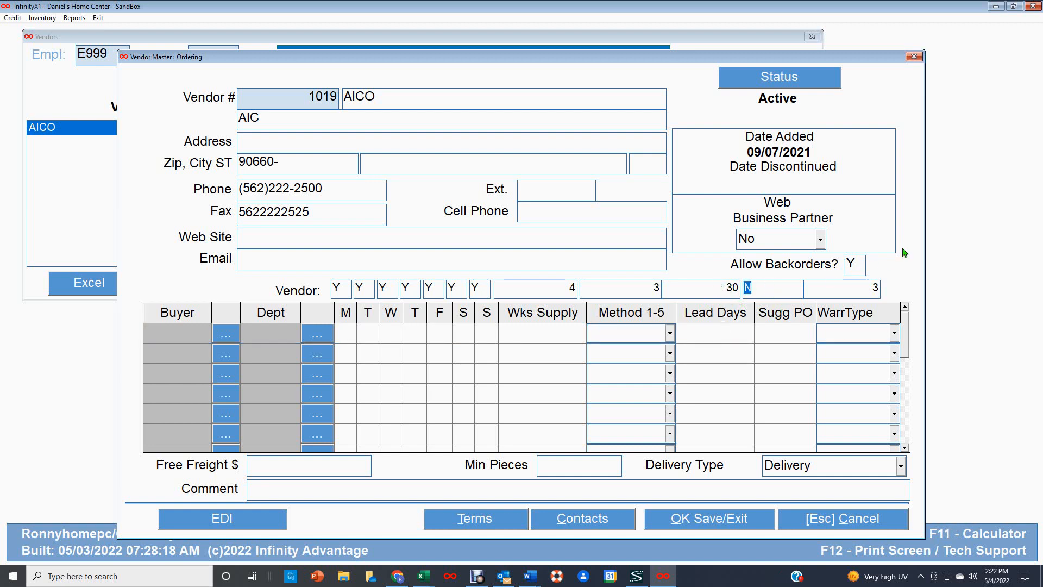
text(Y)
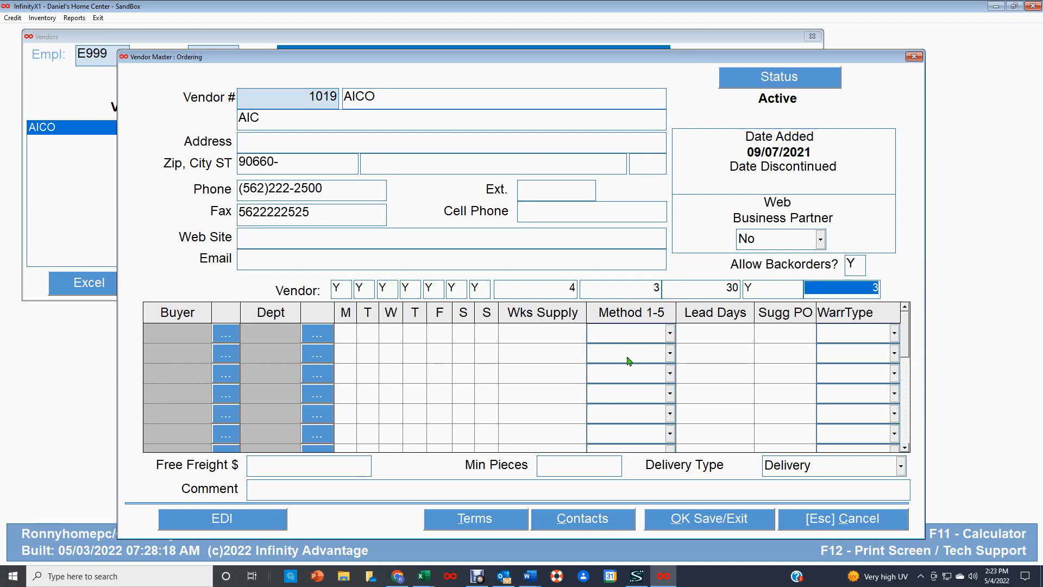
click(707, 518)
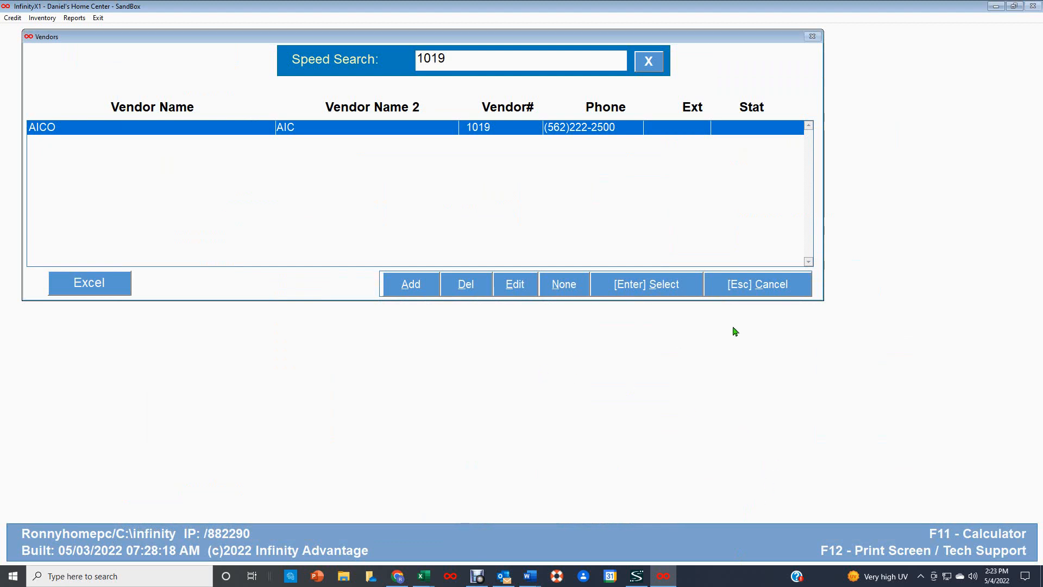
click(749, 285)
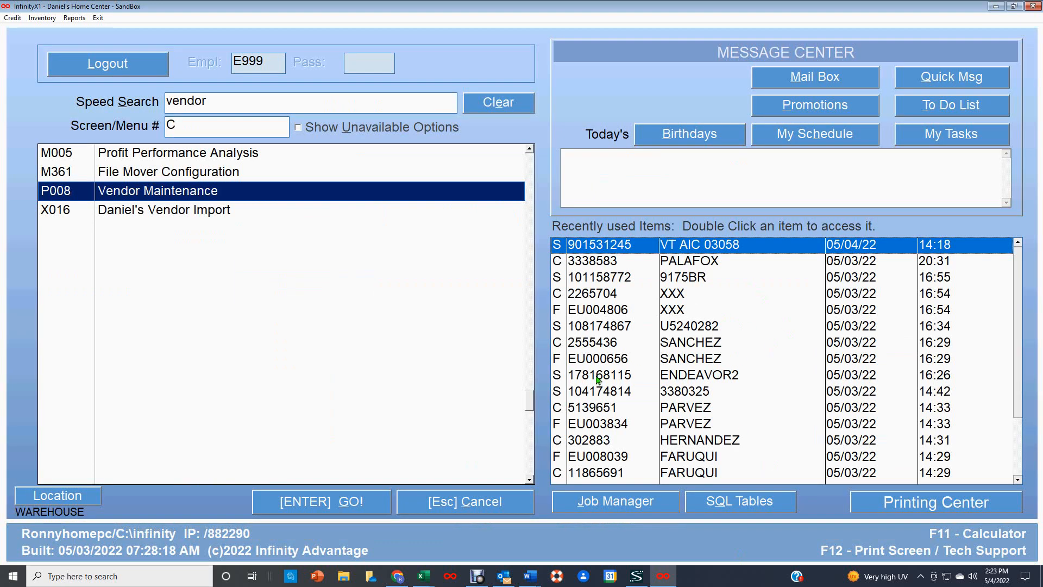
Look up SKU 901531245 in Sku Maintenance and open its Basic Stock setup.
drag(208, 101, 119, 102)
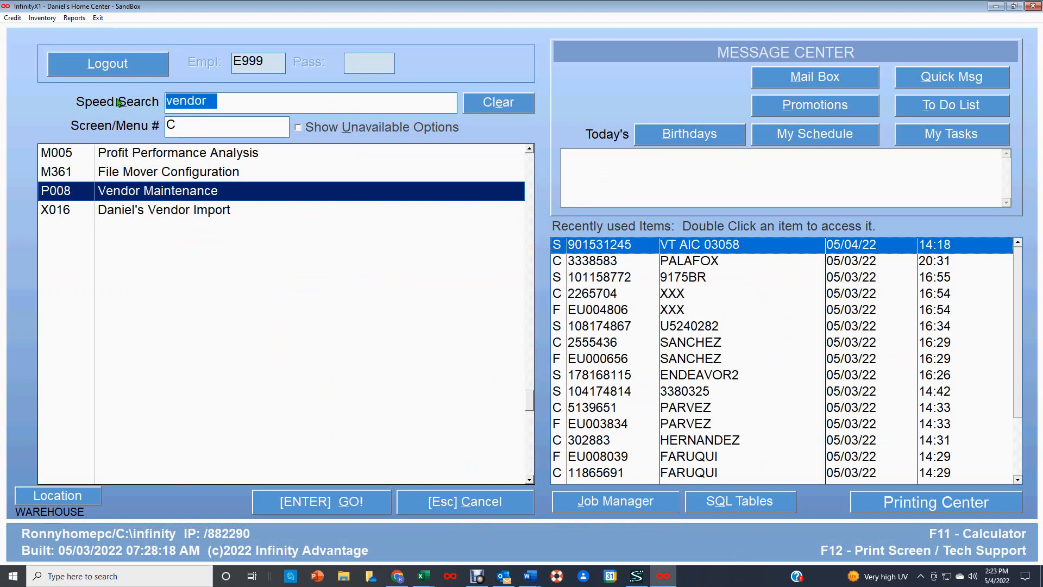
text(sku)
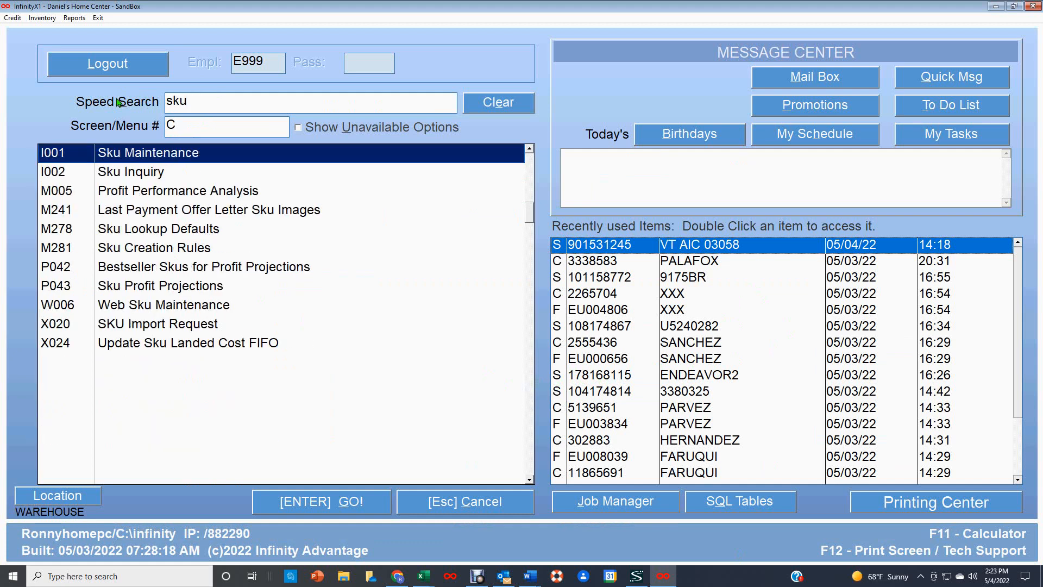
key(Return)
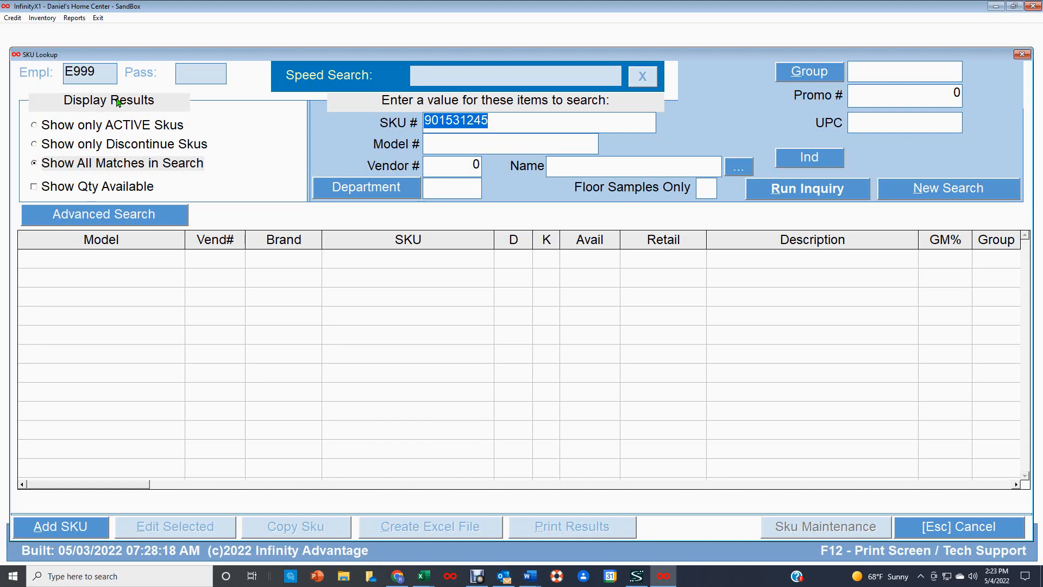
key(Return)
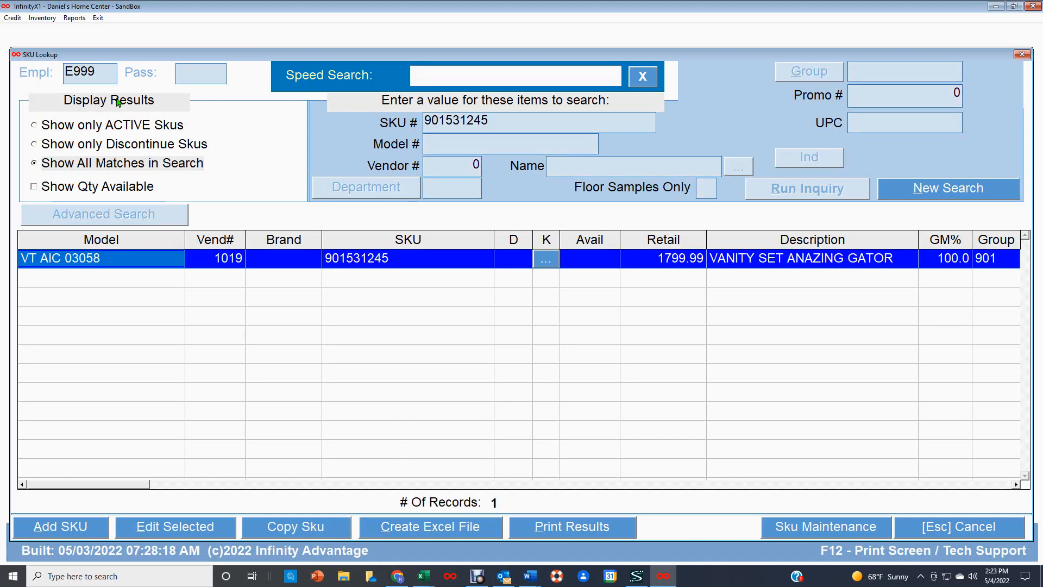
key(Return)
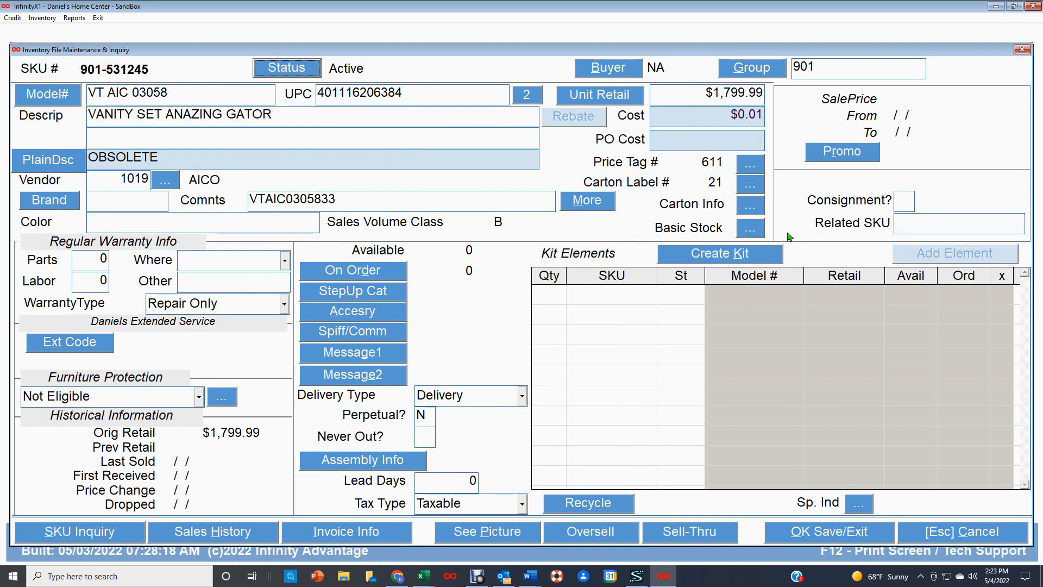
click(752, 233)
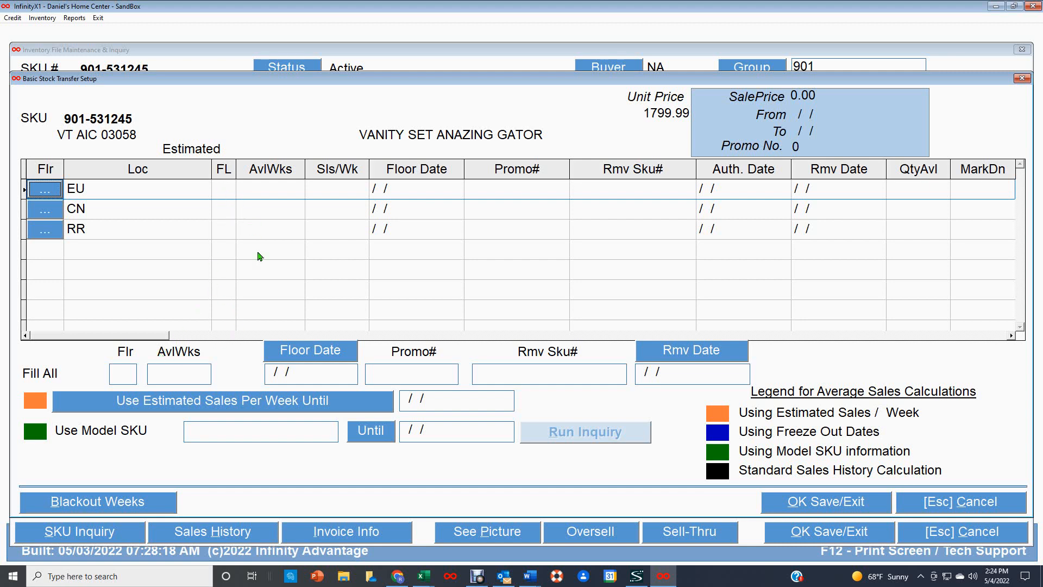
Fill all store locations with a floor quantity of 1 and an available-weeks value of 1.
click(117, 374)
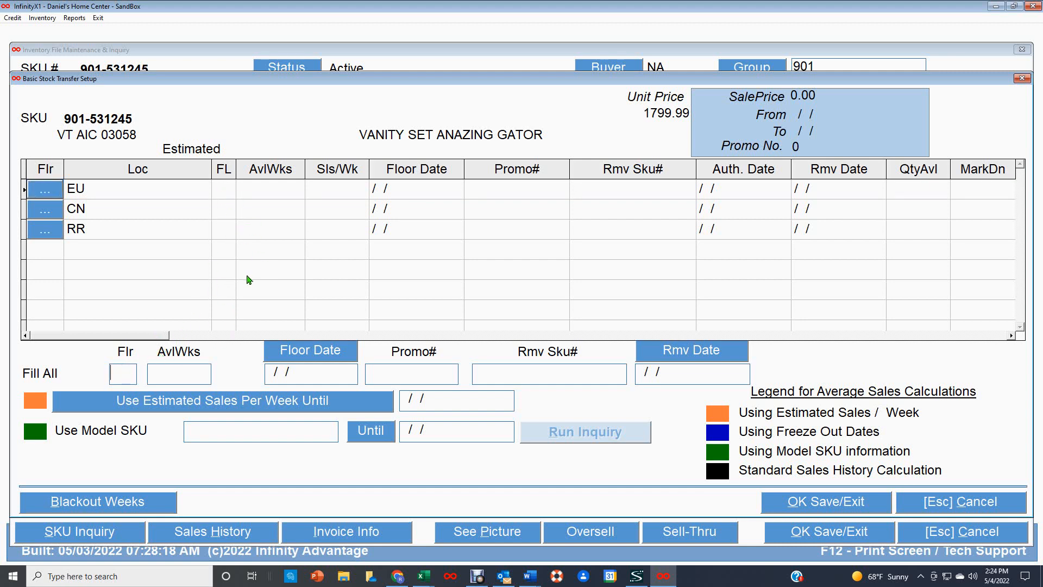
text(1)
key(Return)
click(270, 188)
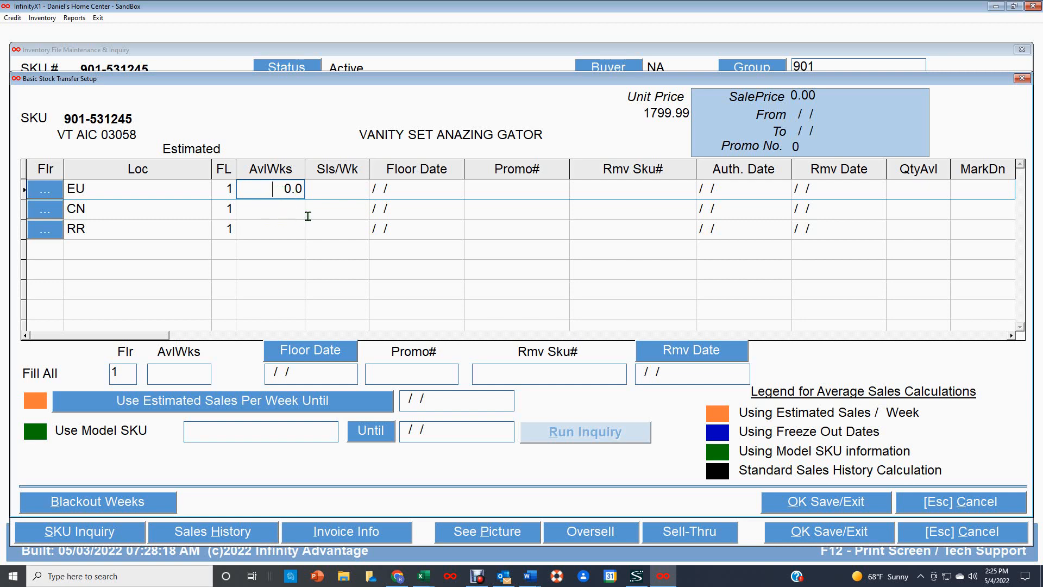
click(172, 375)
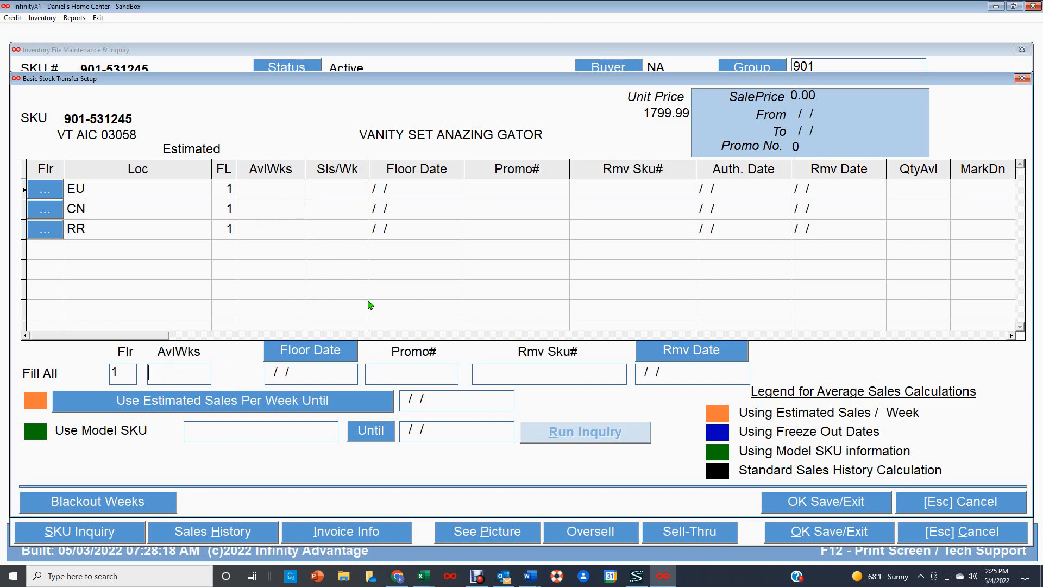
text(1)
key(Tab)
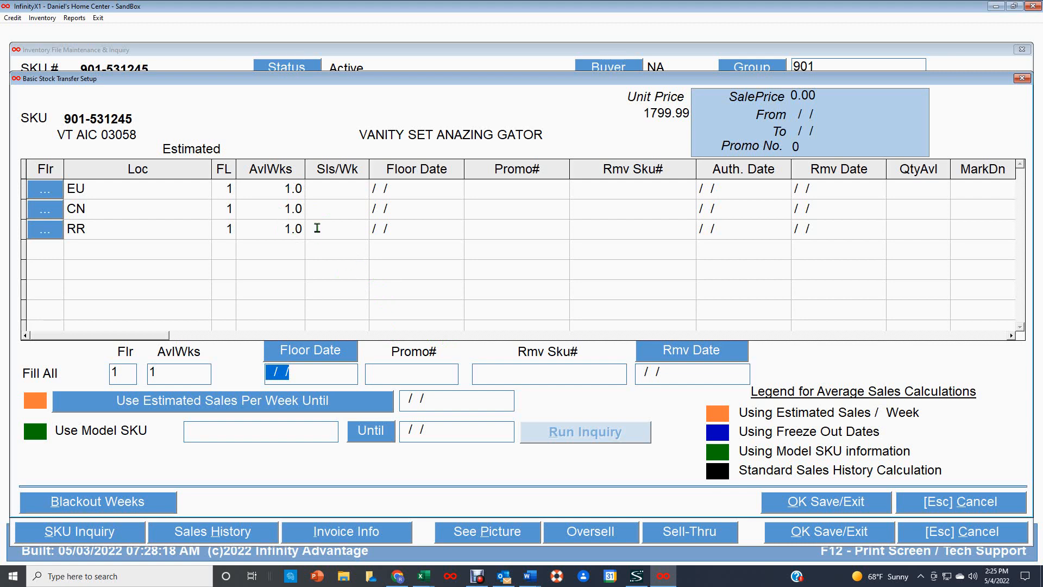
Set the estimated sales per week to 3 for EU, 3 for CN and 2 for RR.
click(337, 189)
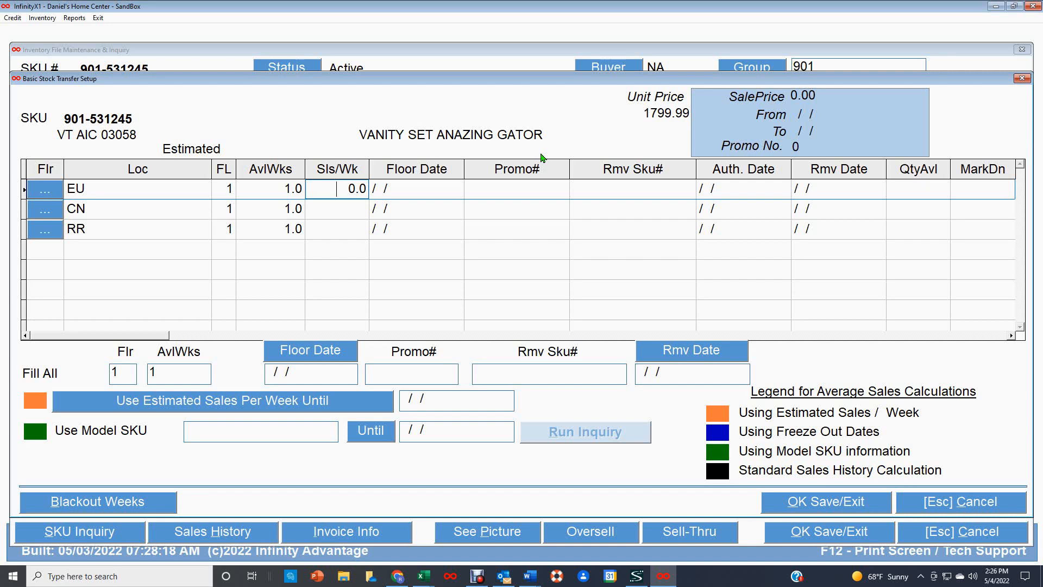
text(3)
key(Tab)
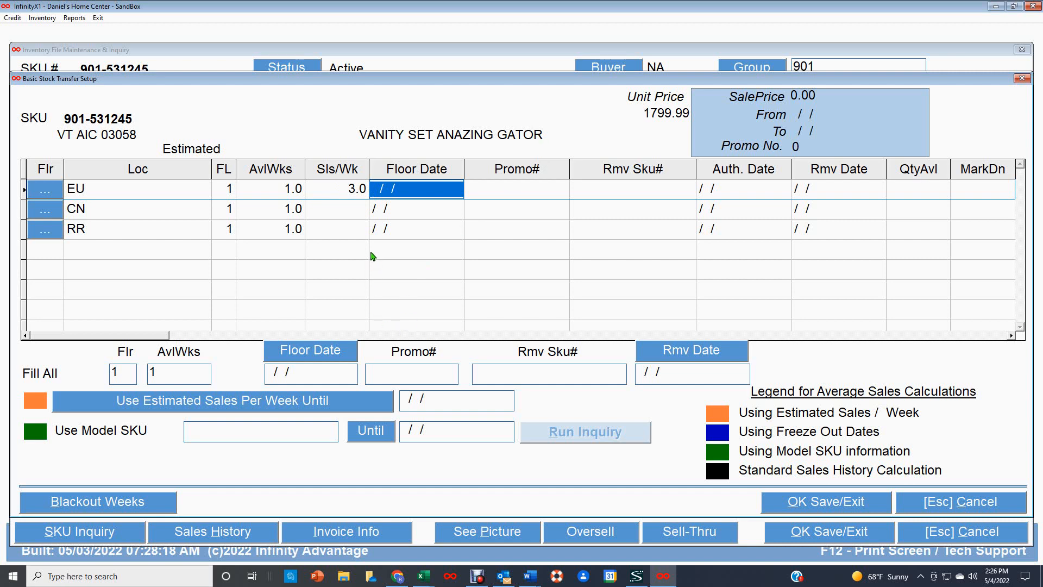
click(342, 213)
text(3 .0)
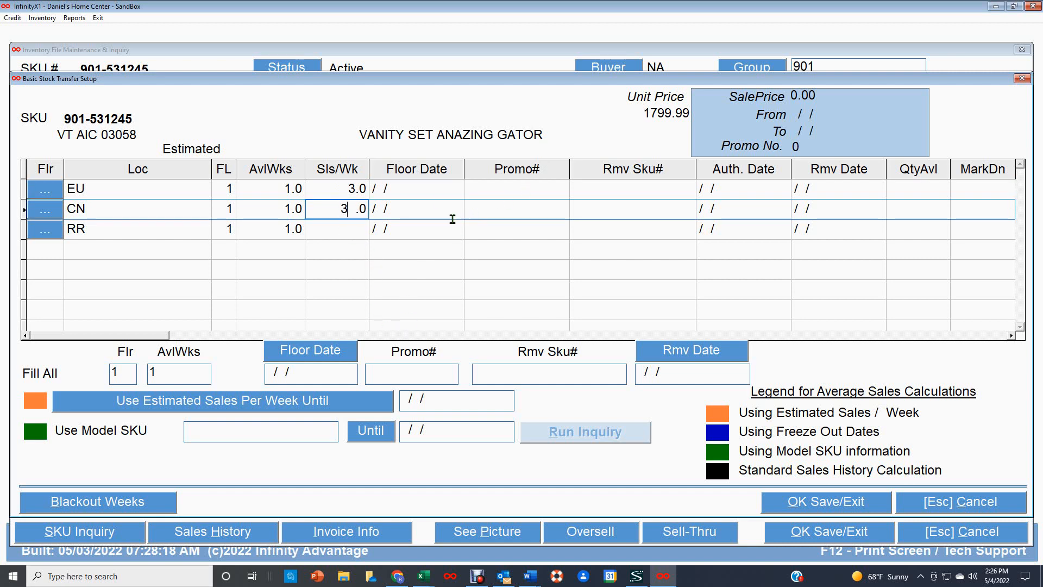
key(Tab)
click(351, 234)
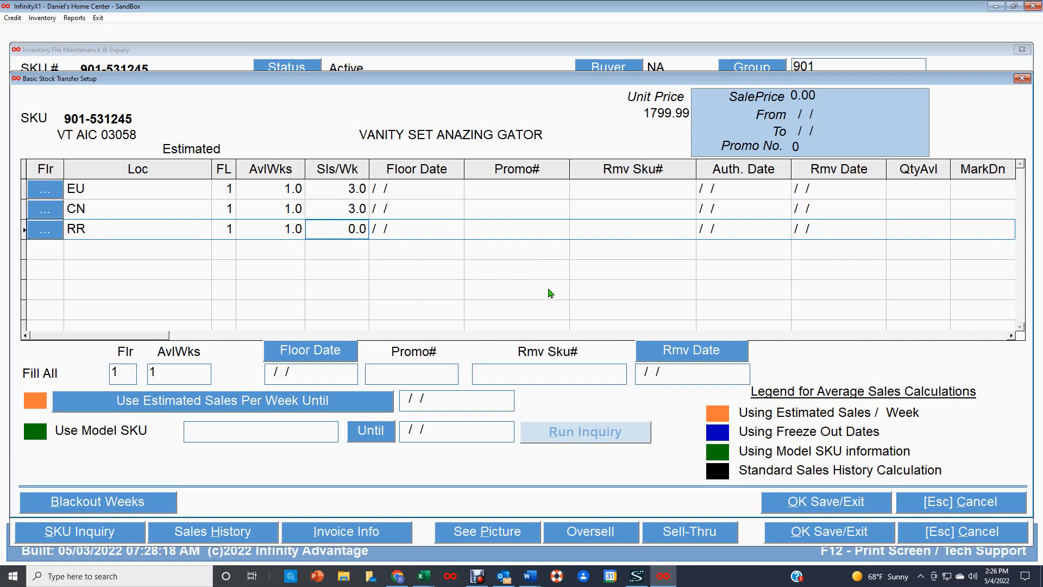
text(2)
key(Tab)
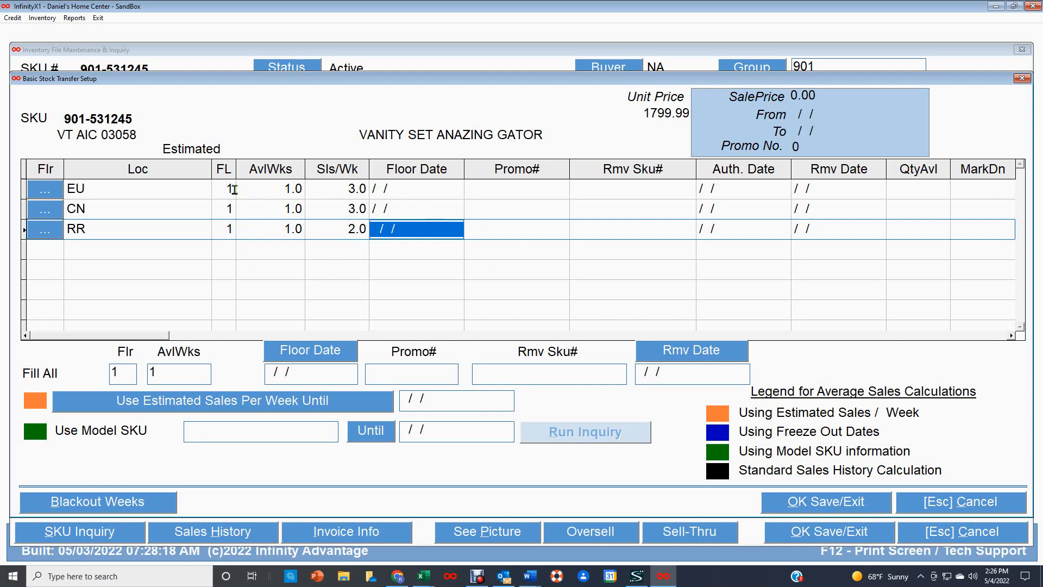
Set the floor date to 05/15/2022 for EU and fill the same date for all locations.
click(371, 189)
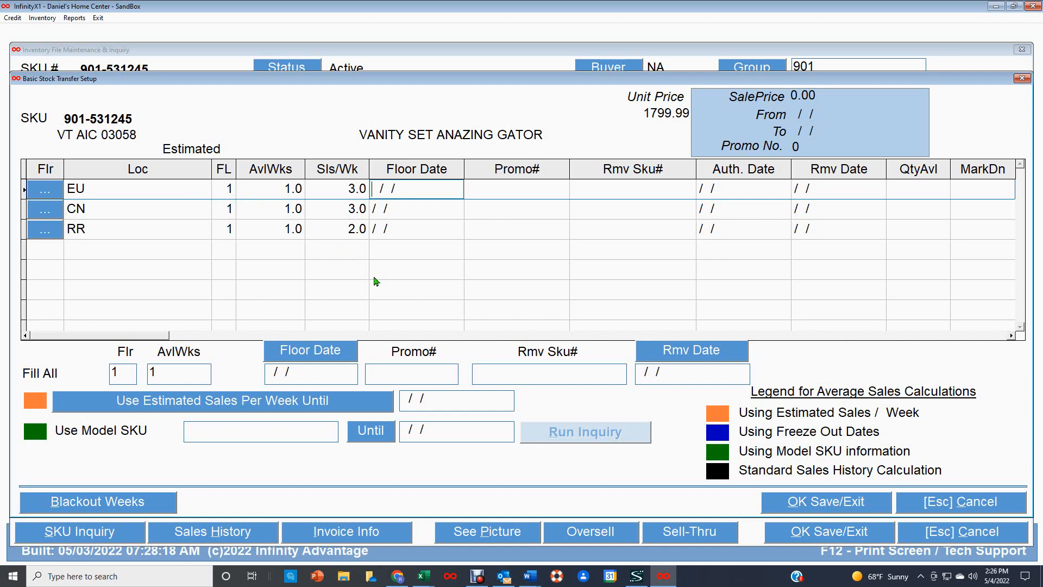
text(05/15/2022)
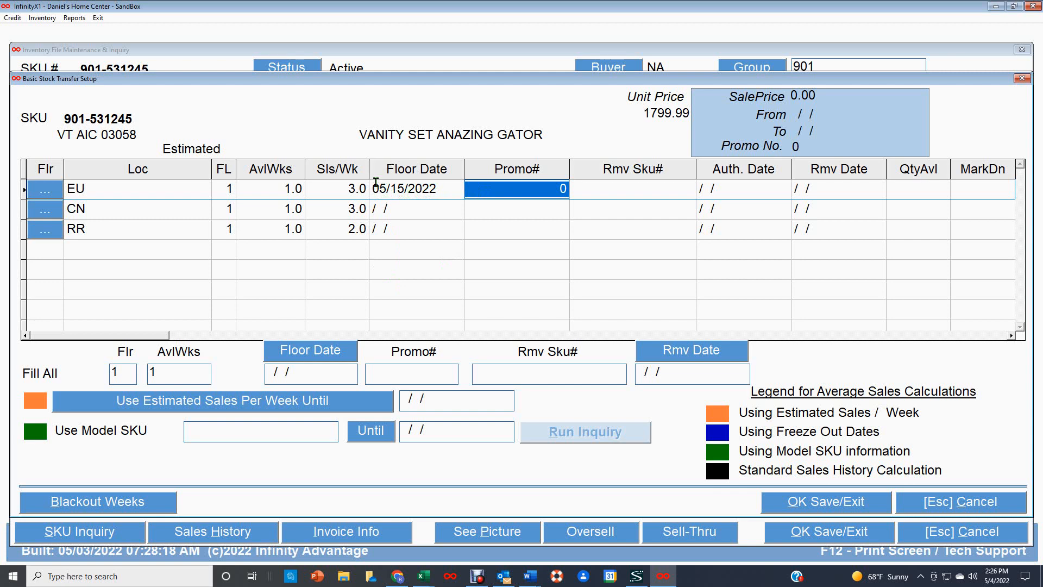
click(313, 356)
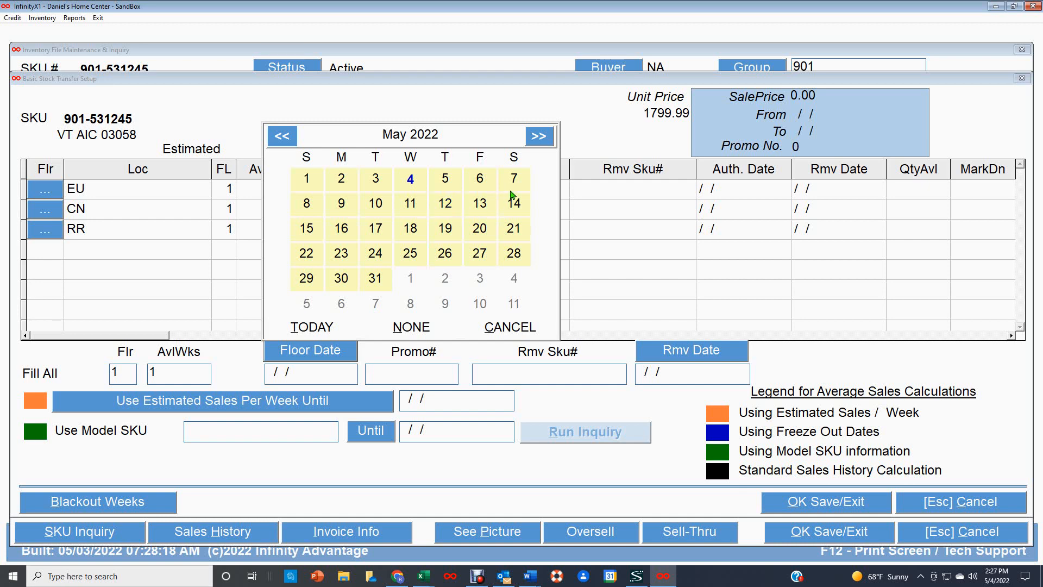
click(308, 229)
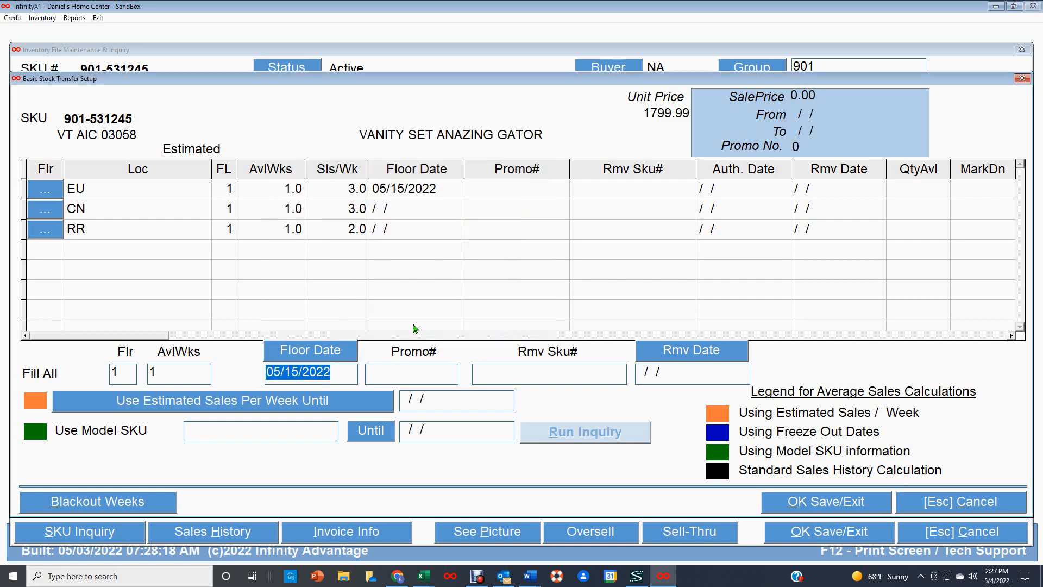
key(Tab)
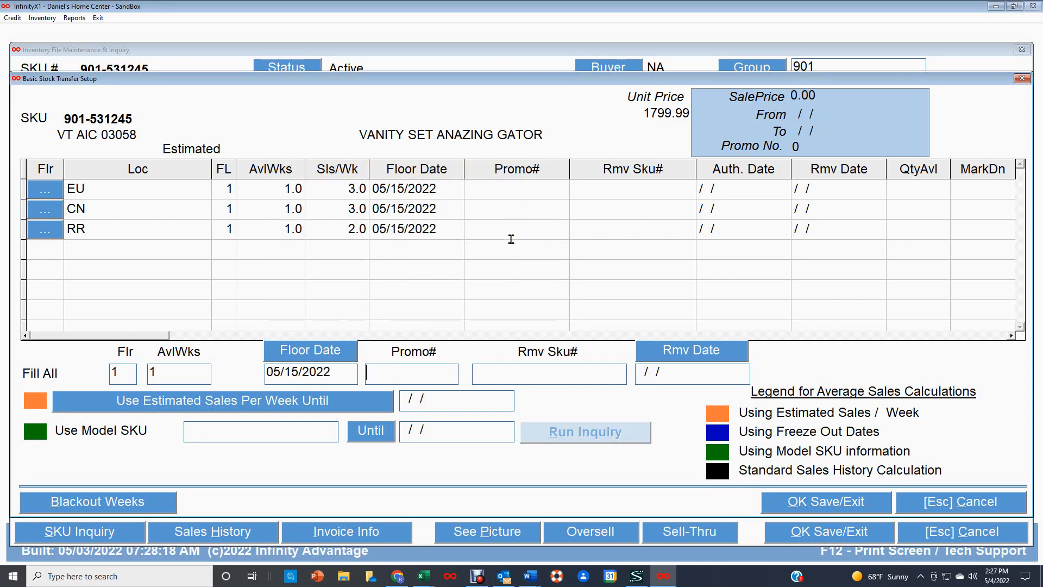
Examine the removal SKU fields for EU, CN and RR, plus the model SKU field and its until date.
click(576, 189)
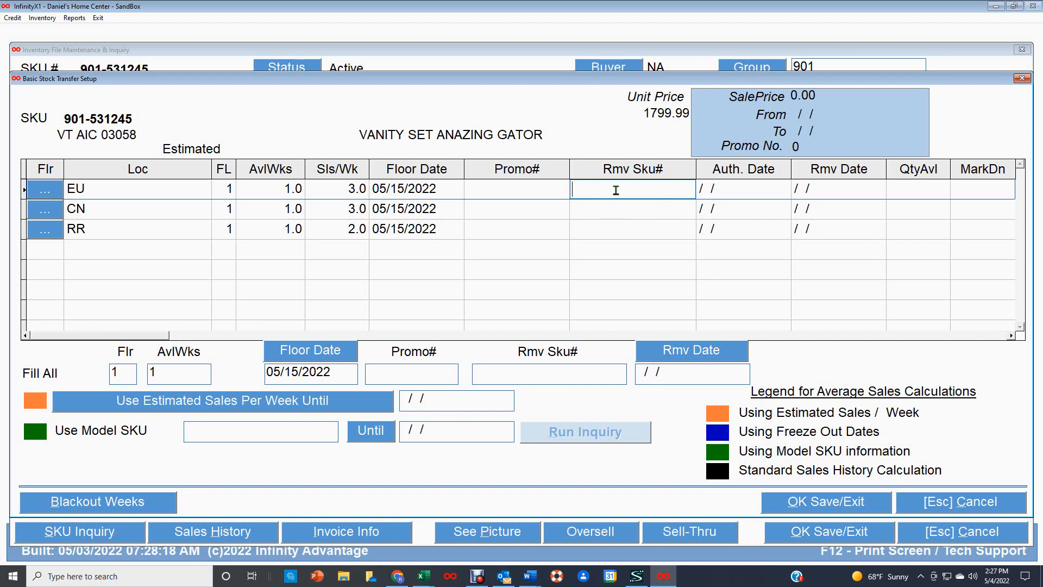
click(618, 206)
click(624, 231)
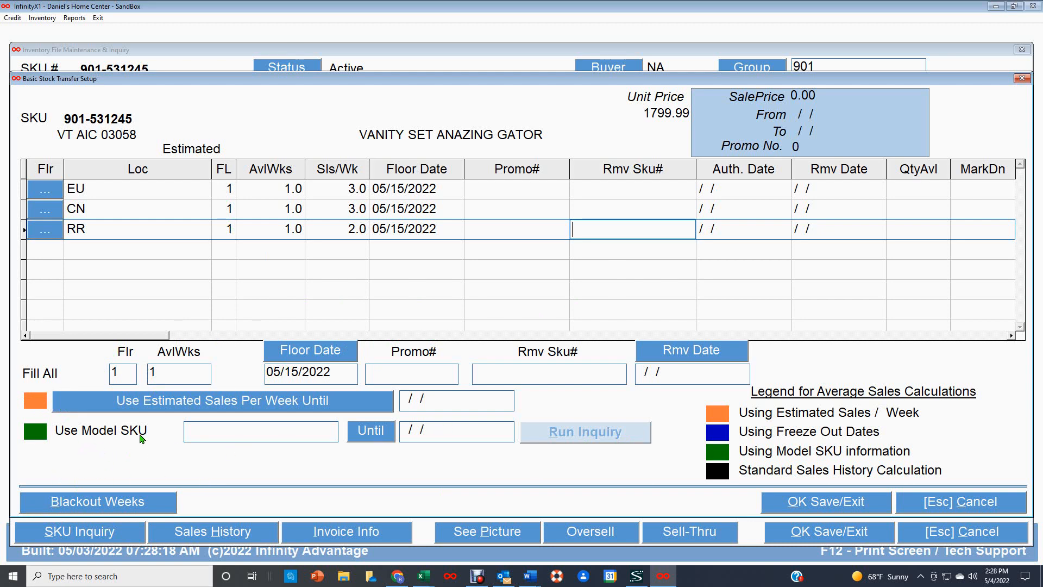
click(198, 432)
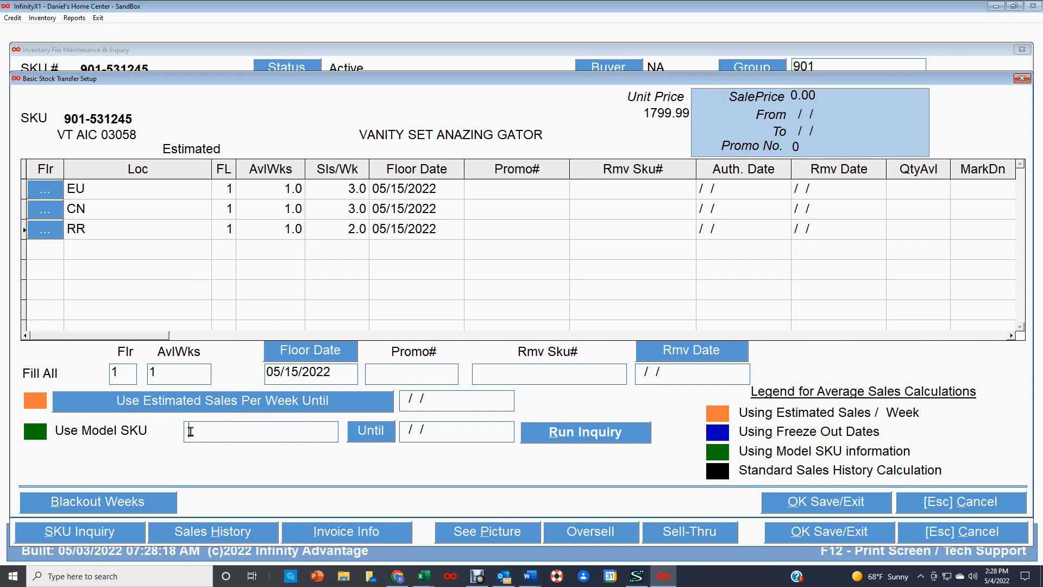
drag(190, 430, 298, 434)
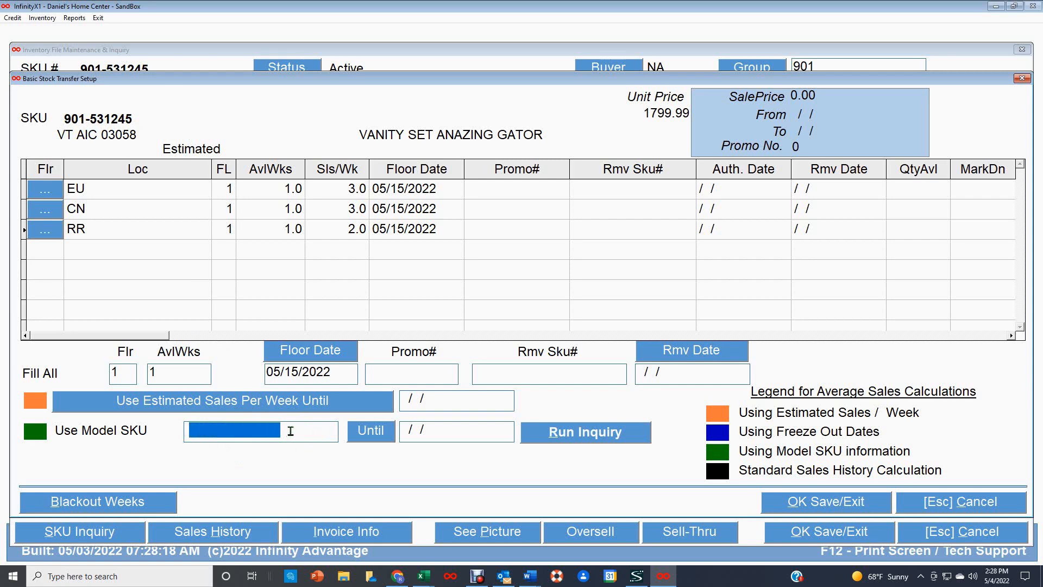
click(302, 428)
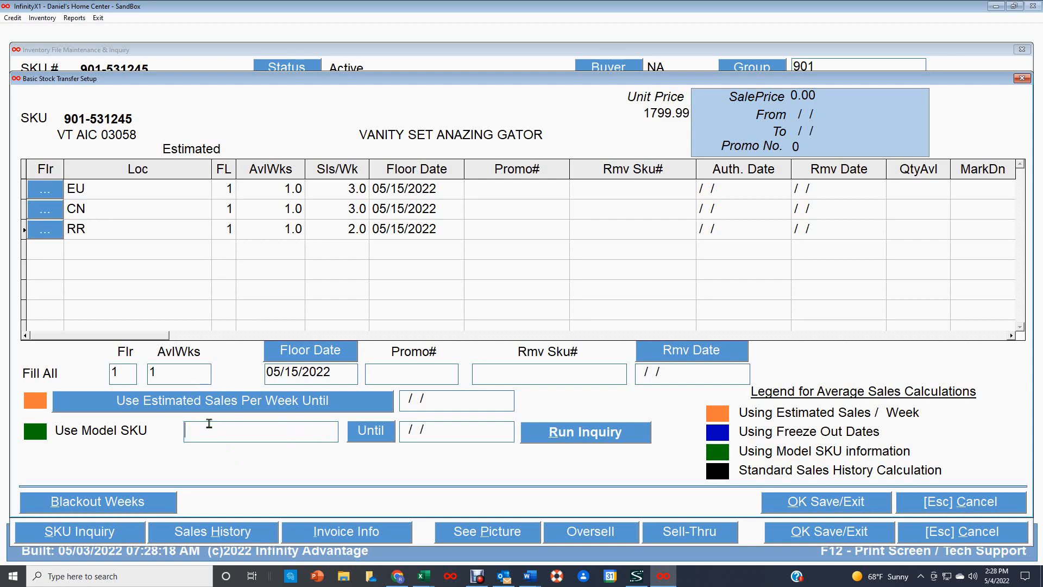
drag(186, 430, 335, 431)
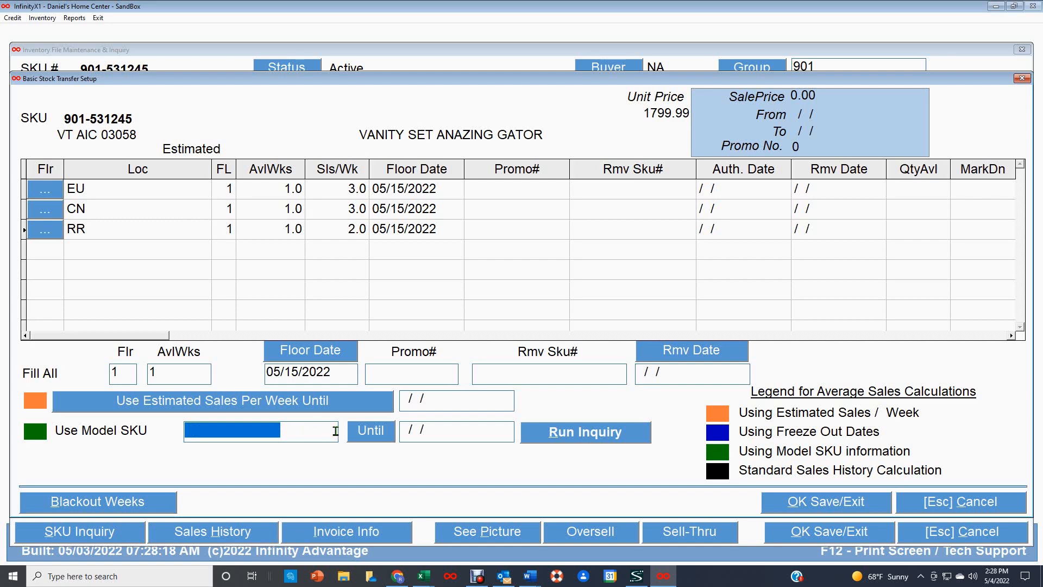
click(404, 430)
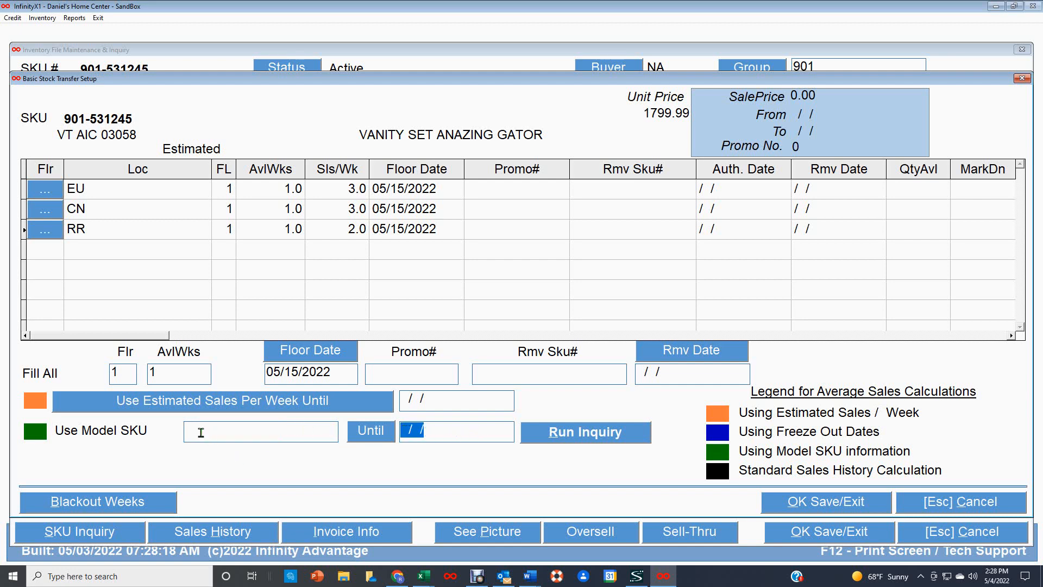